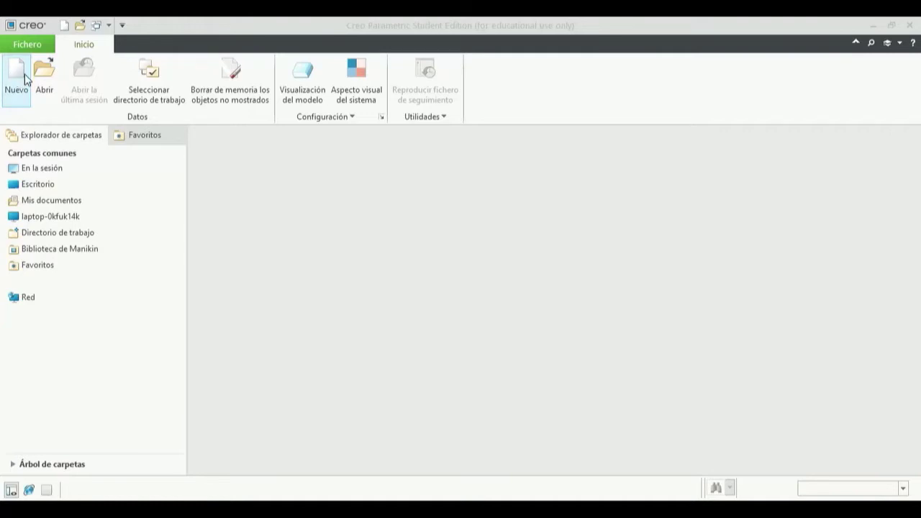
# Create a new Conjunto (Diseño) file named CONNECT_ROD_SW from the default template
pyautogui.click(24, 79)
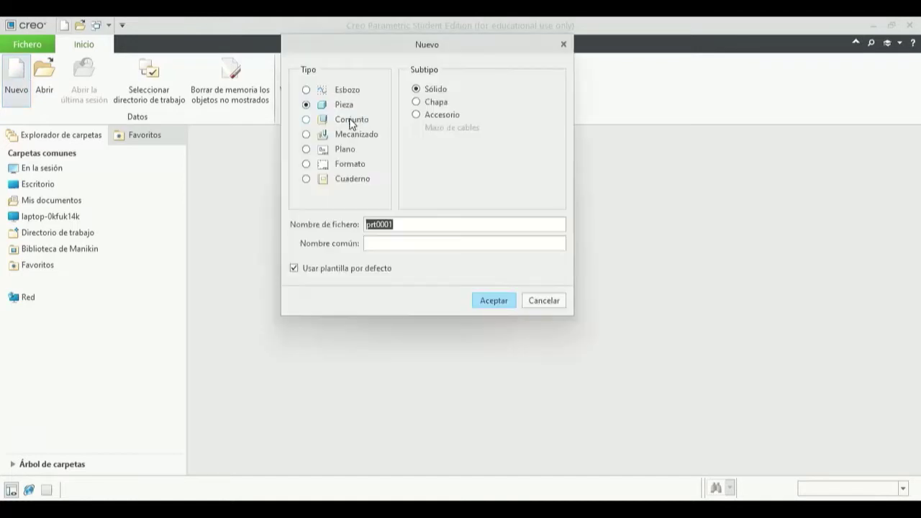
pyautogui.click(352, 120)
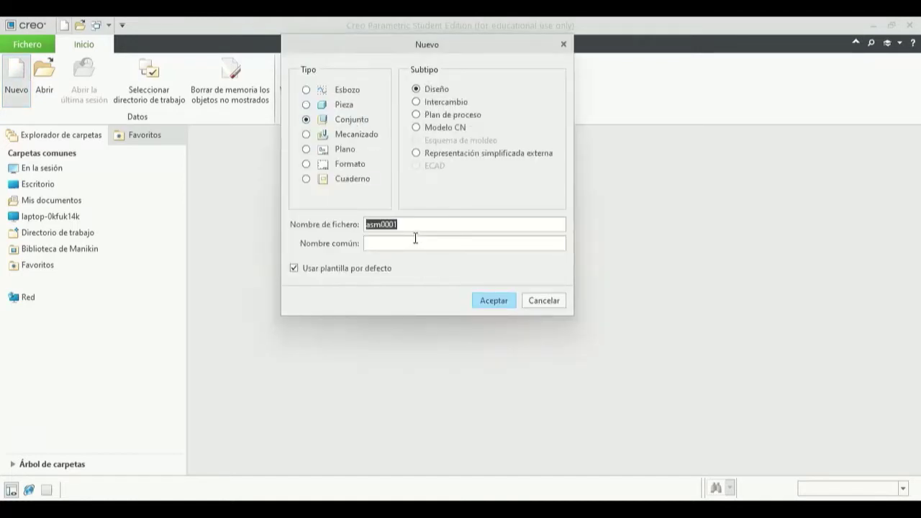
pyautogui.write('CONNECT')
pyautogui.write('_')
pyautogui.write('R')
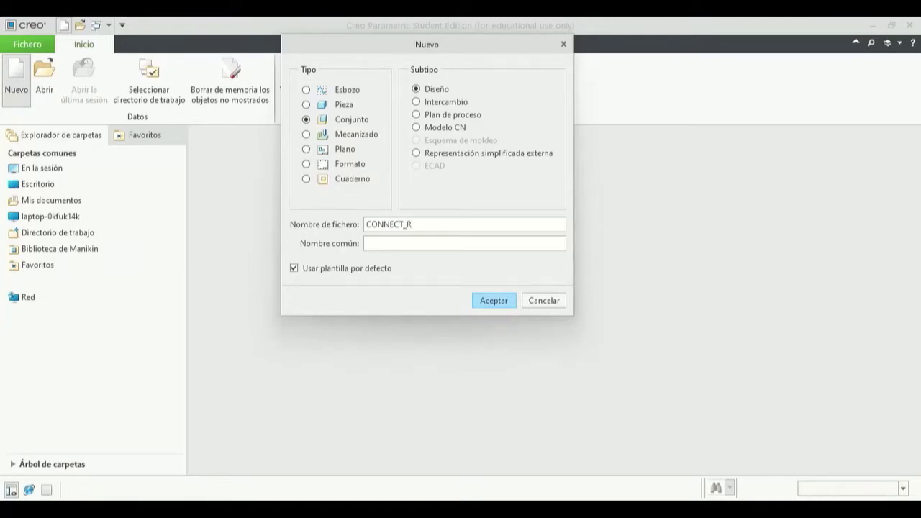
pyautogui.write('OD')
pyautogui.write('_SW')
pyautogui.click(496, 300)
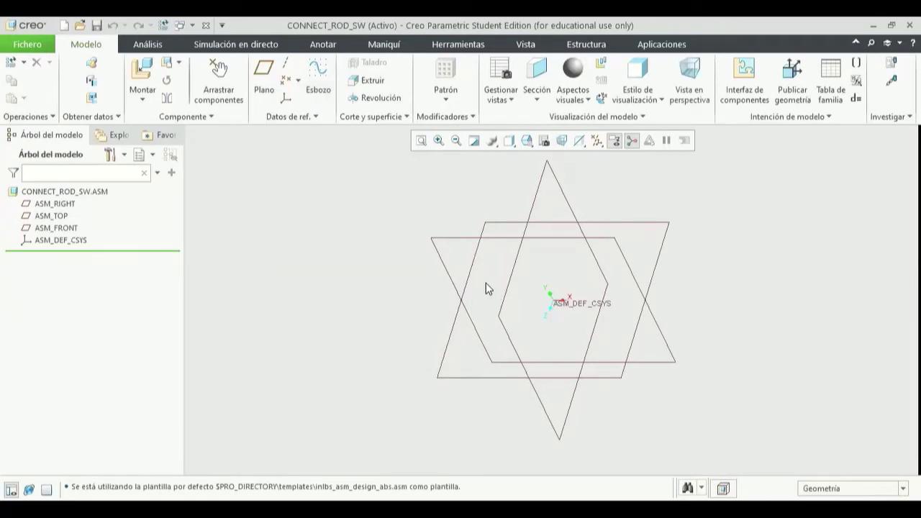
pyautogui.click(485, 283)
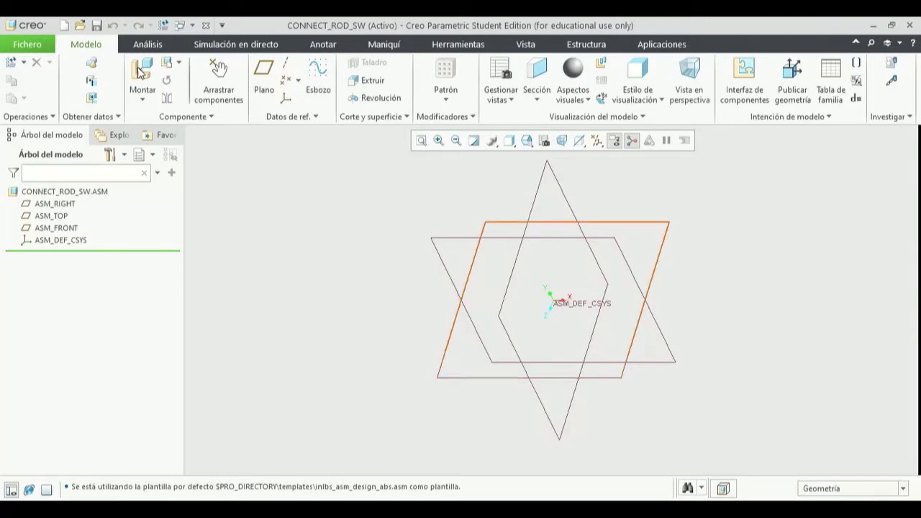
# Start Montar and bring up the Abrir file browser for the component
pyautogui.click(139, 71)
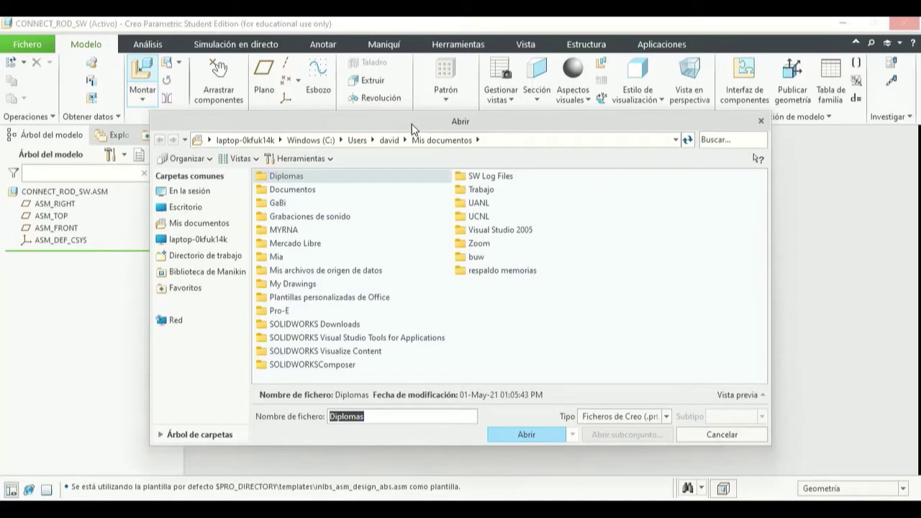
pyautogui.press('Escape')
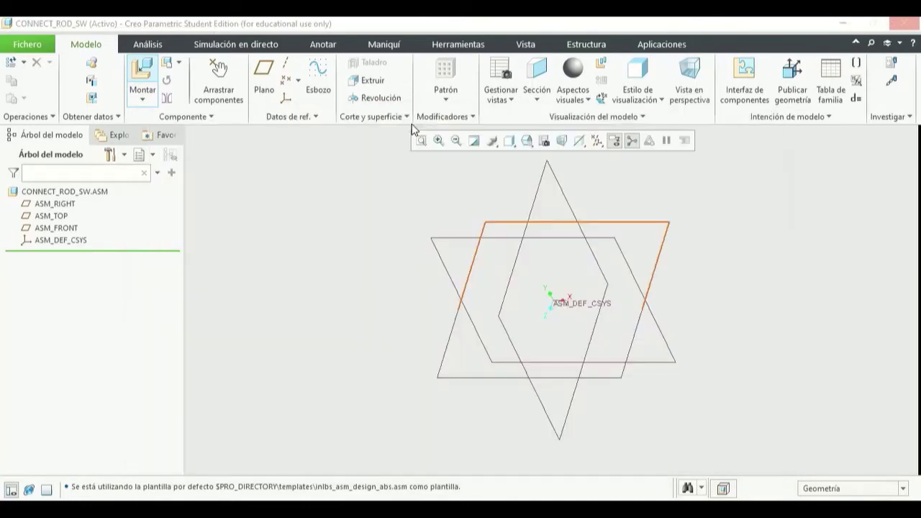
pyautogui.hotkey('ctrl', 'o')
# Browse through Trabajo, CURSOS, Moodle and CREO PTC into the Exercise 3 folder
pyautogui.doubleClick(463, 124)
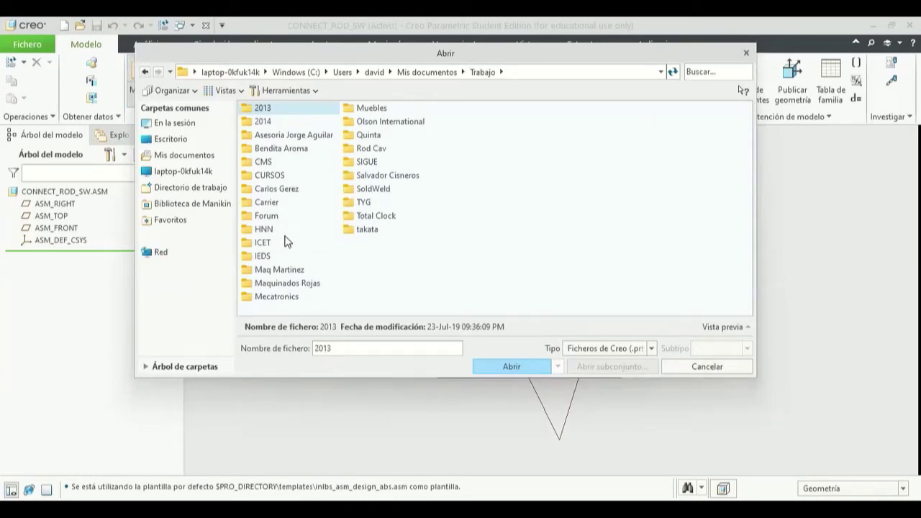
pyautogui.doubleClick(278, 176)
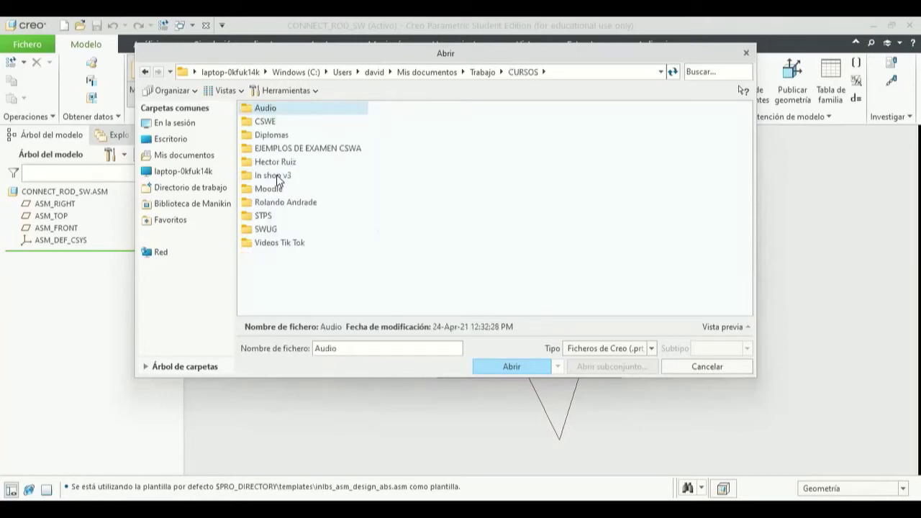
pyautogui.doubleClick(269, 189)
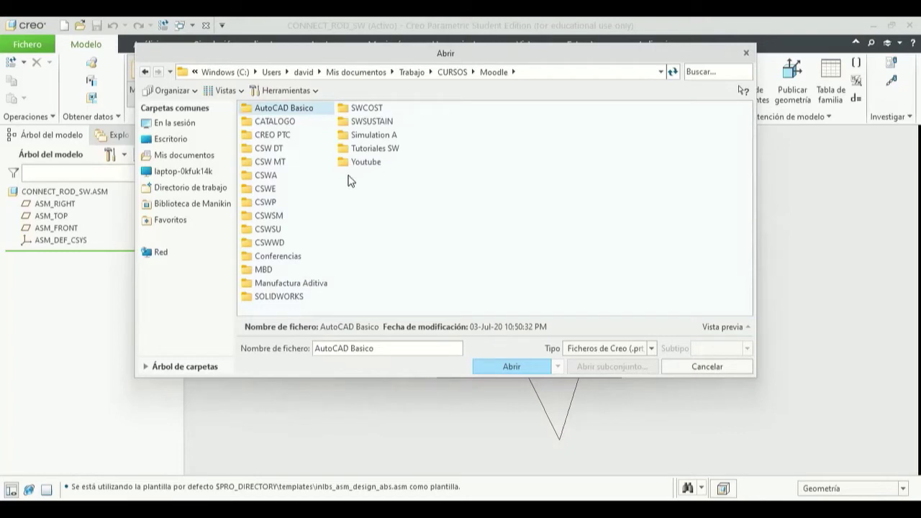
pyautogui.doubleClick(274, 134)
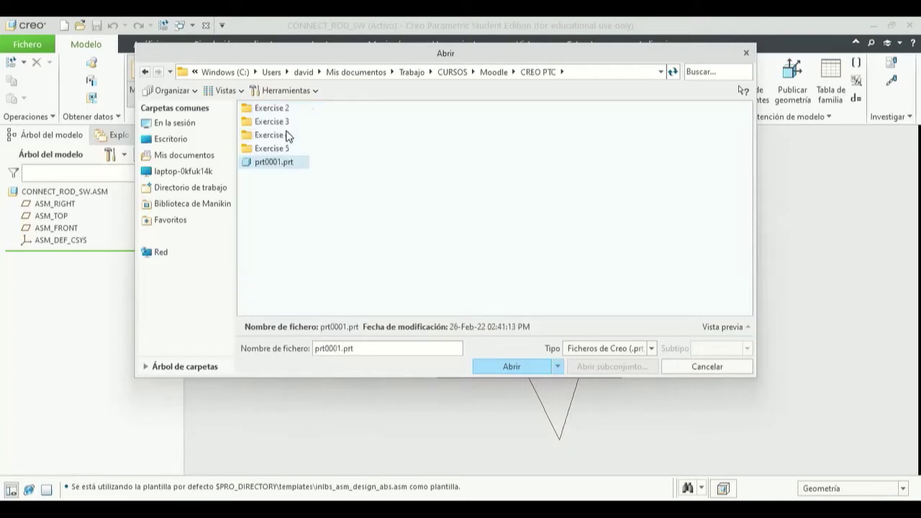
pyautogui.doubleClick(279, 122)
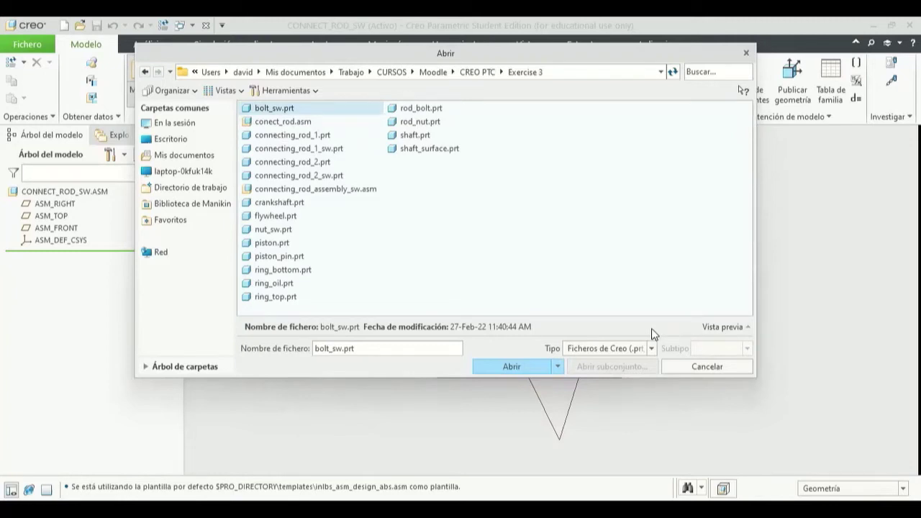
# Choose connecting_rod_assembly_sw.SLDASM as a Conjunto de SolidWorks and pick Importar
pyautogui.click(655, 347)
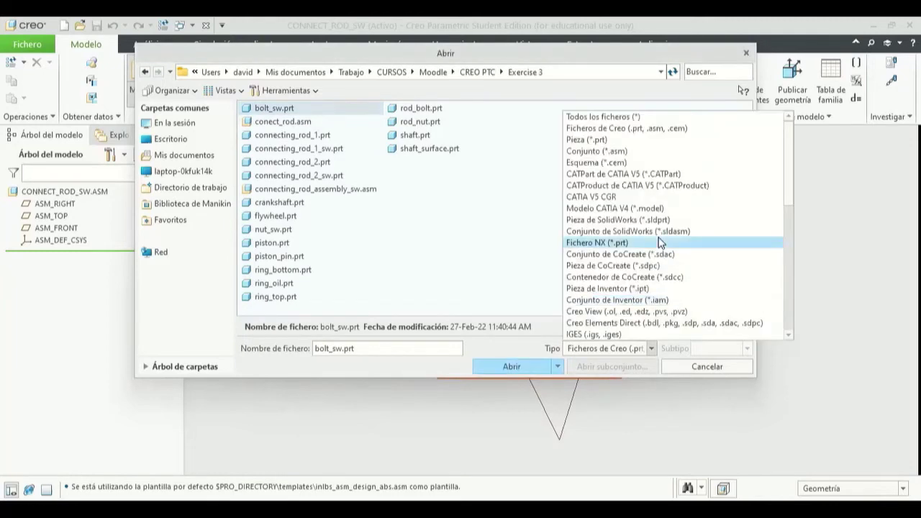
pyautogui.click(631, 232)
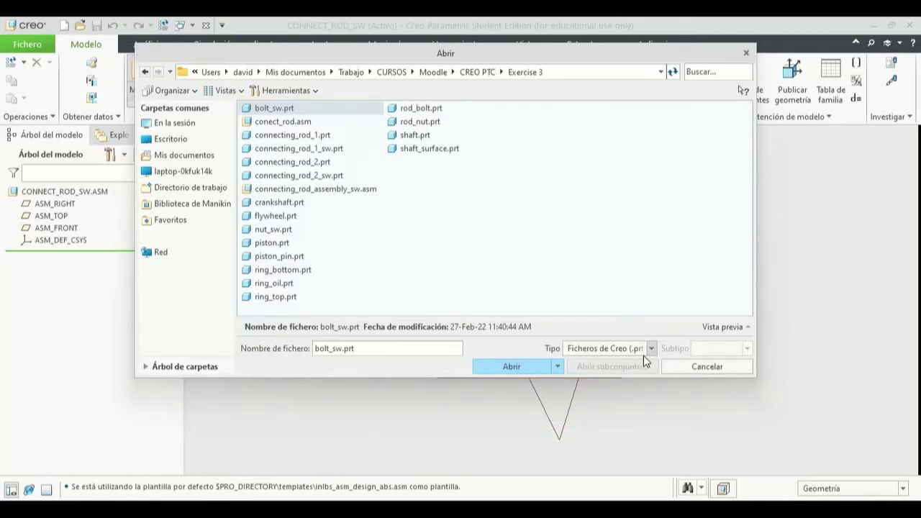
pyautogui.press('Escape')
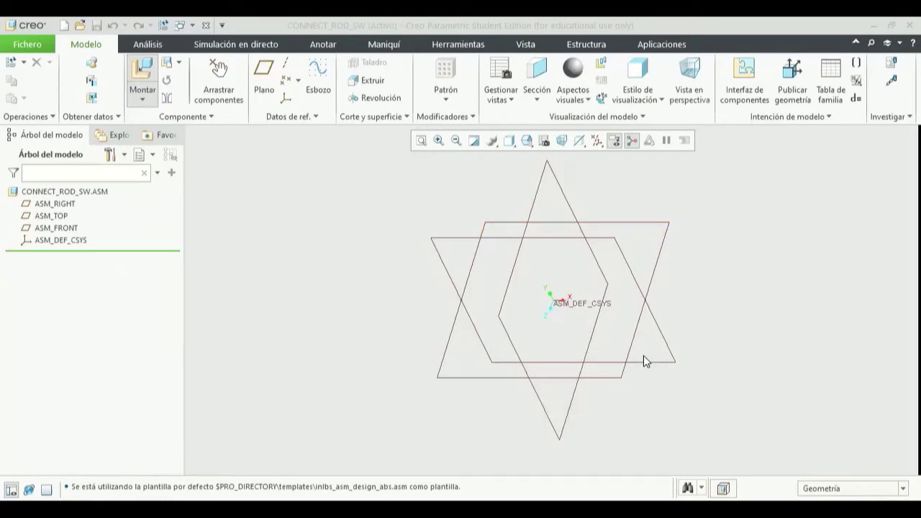
pyautogui.hotkey('ctrl', 'o')
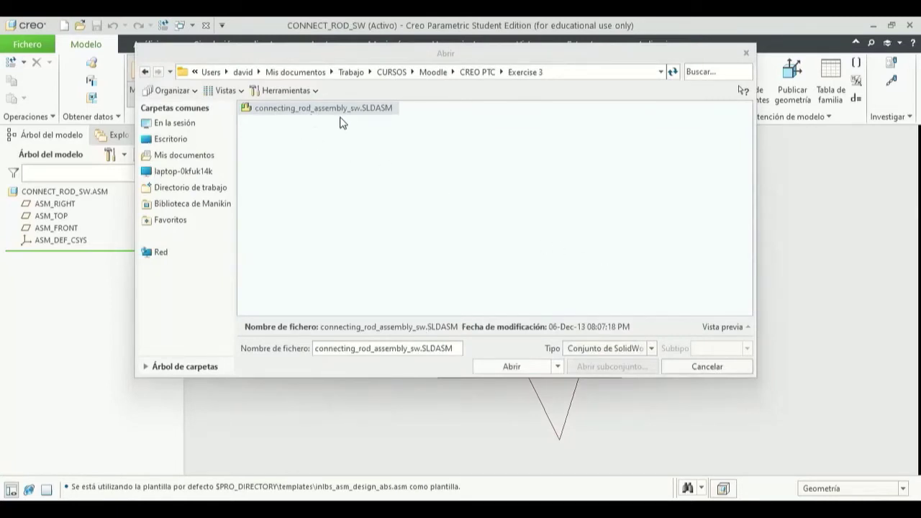
pyautogui.click(529, 367)
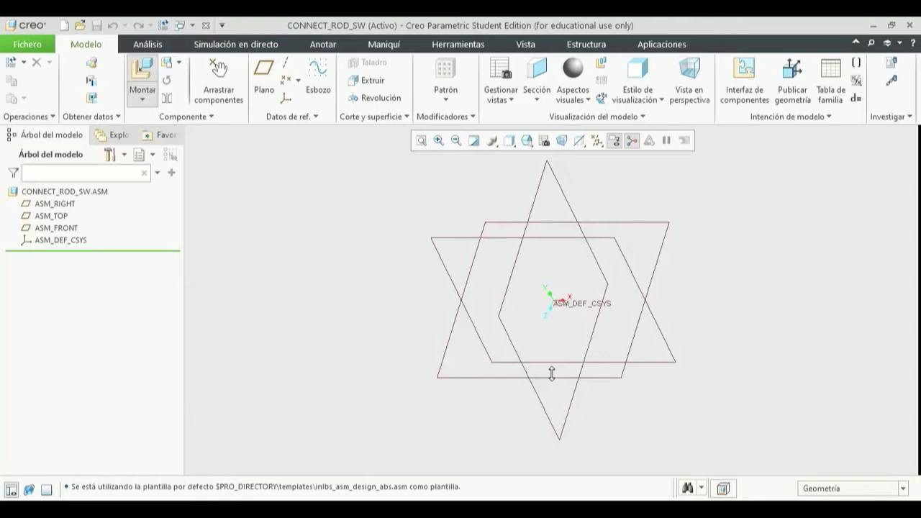
pyautogui.click(558, 367)
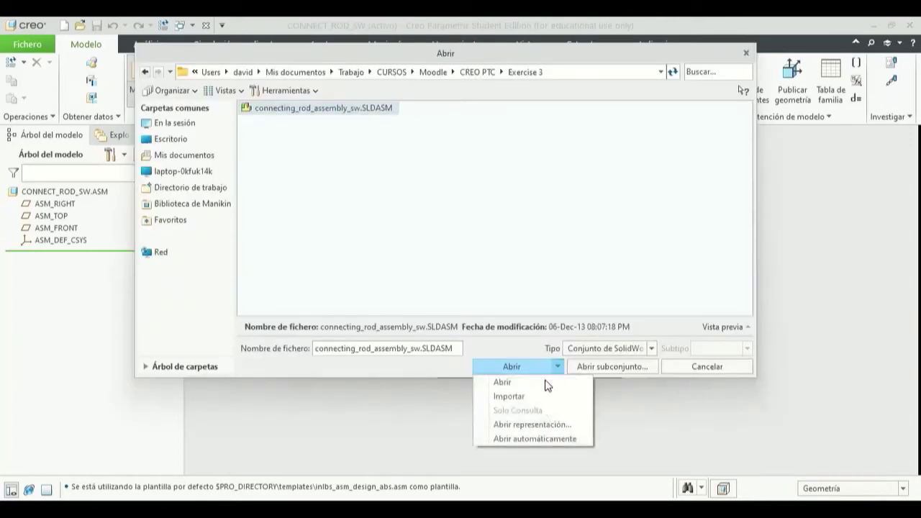
pyautogui.click(528, 397)
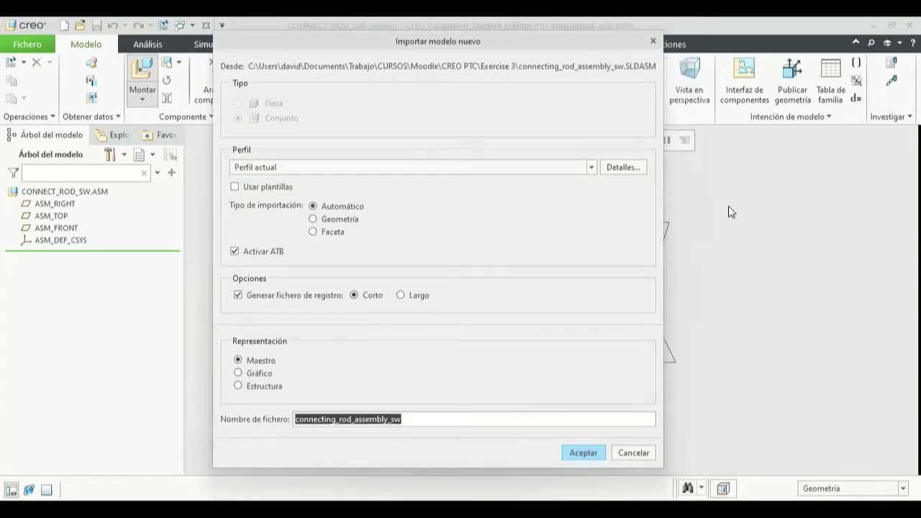
# Import connecting_rod_assembly_sw with the default Automático and Maestro settings
pyautogui.click(581, 455)
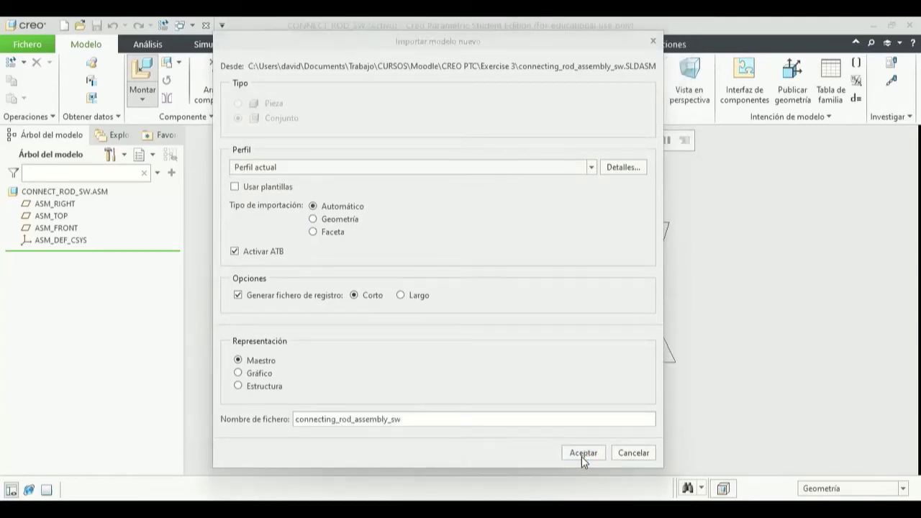
pyautogui.click(580, 455)
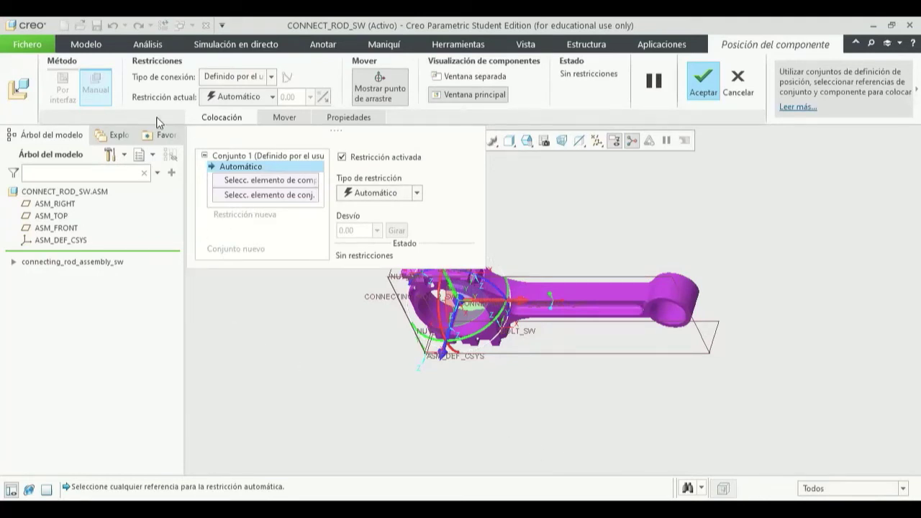
# Accept the component's placement and uncheck all datum types in the display filter
pyautogui.click(706, 81)
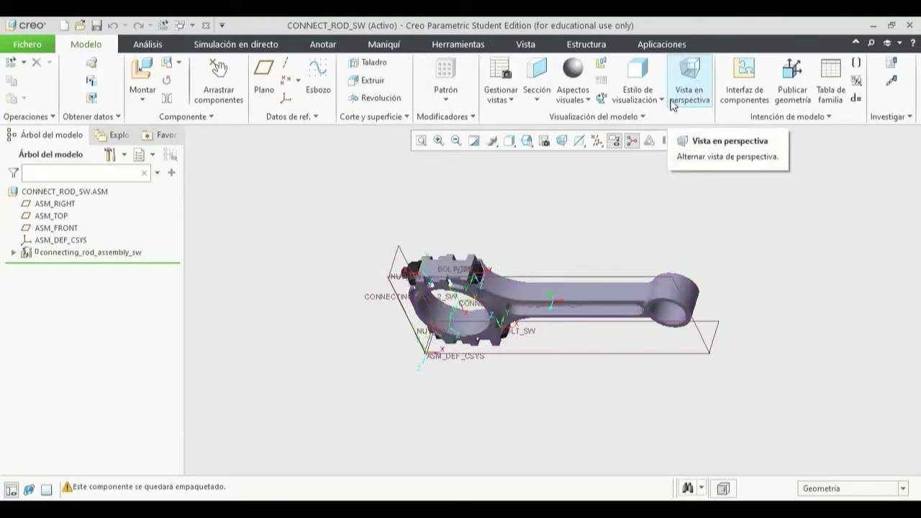
pyautogui.click(596, 142)
pyautogui.click(597, 156)
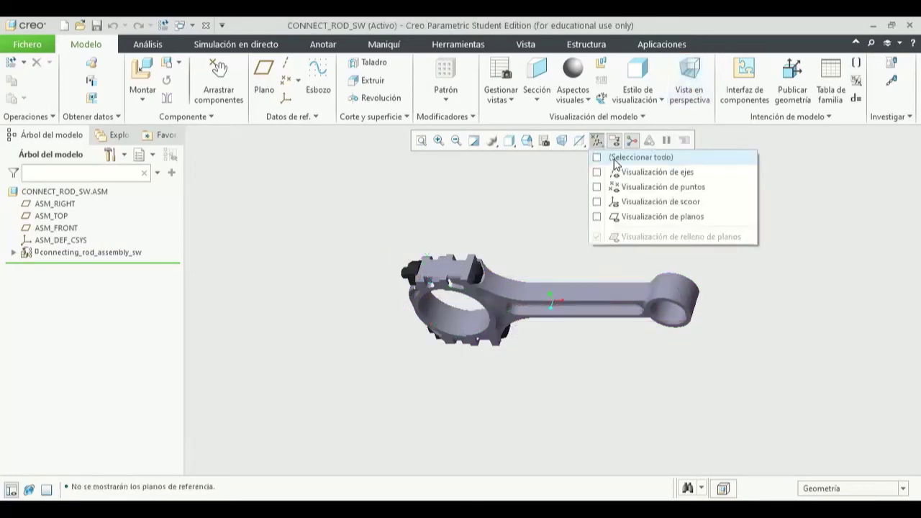
# Show the rod as Sombreado con aristas, reset to default orientation, and orbit to an oblique view
pyautogui.click(511, 141)
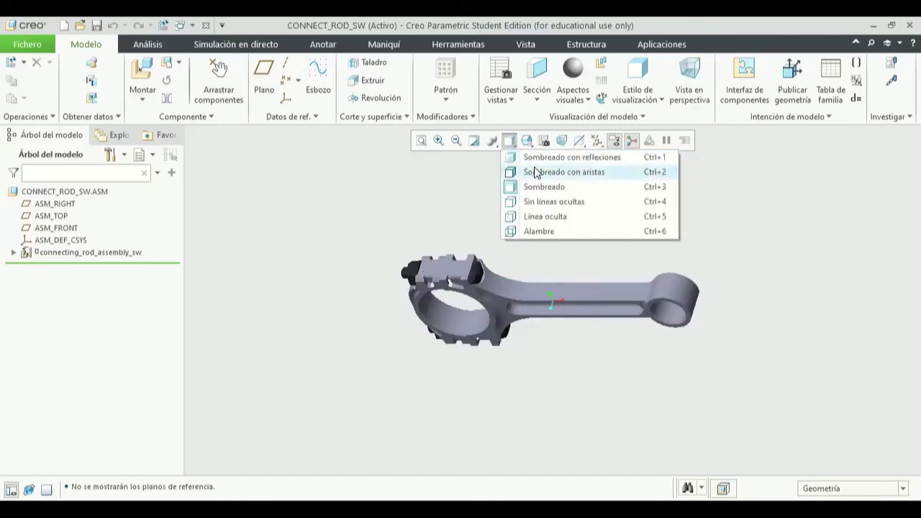
pyautogui.click(535, 171)
pyautogui.click(526, 141)
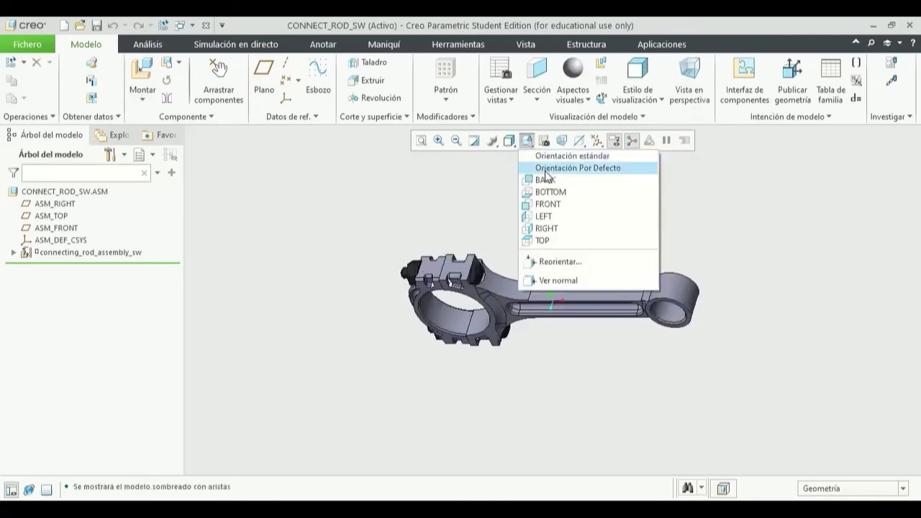
pyautogui.click(542, 216)
pyautogui.moveTo(561, 163); pyautogui.dragTo(468, 322, button='middle')
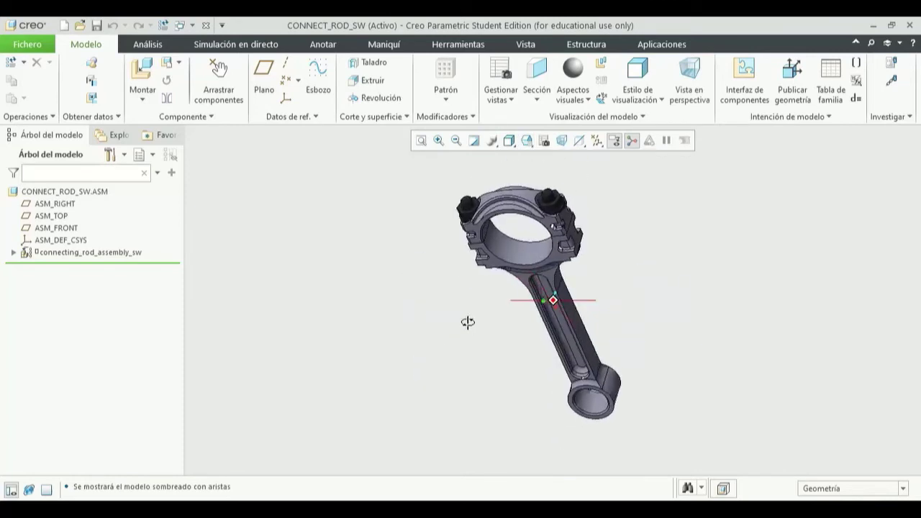
pyautogui.moveTo(545, 223); pyautogui.dragTo(575, 232, button='middle')
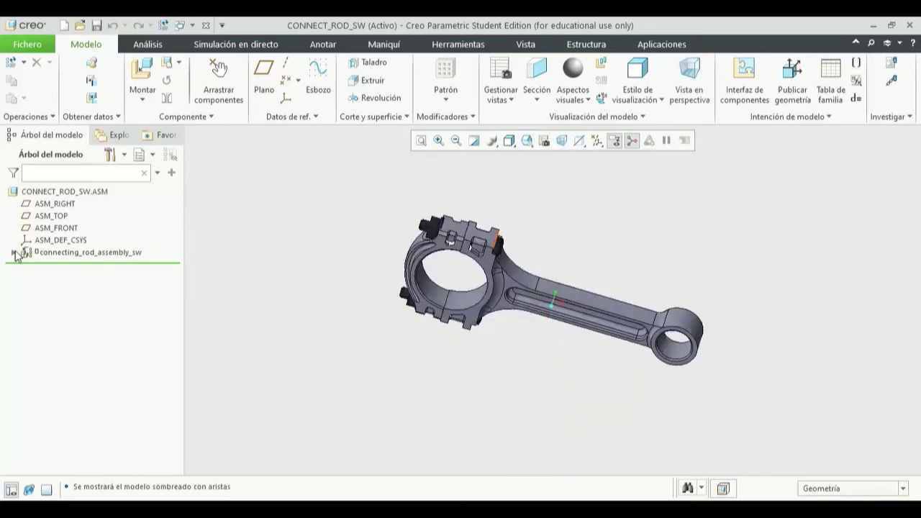